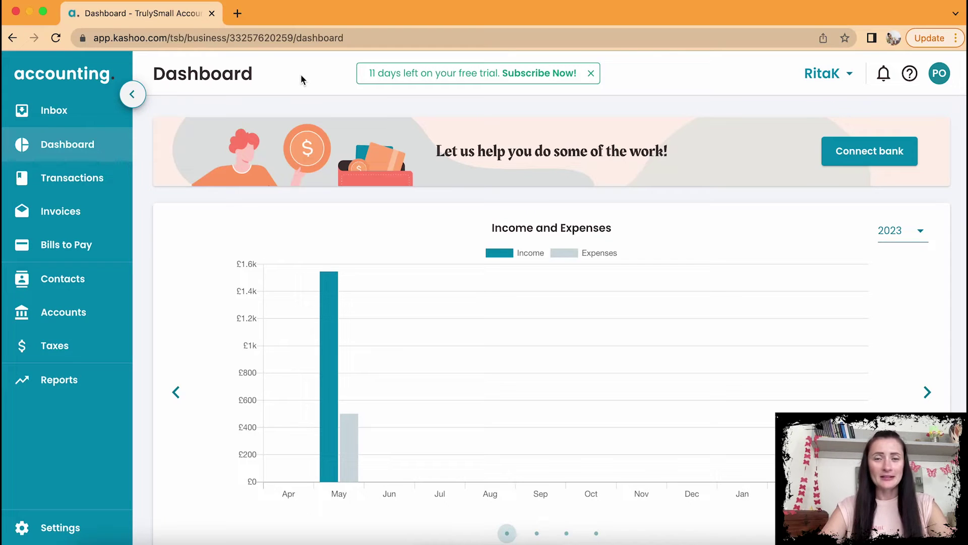
# Create a new invoice and choose Events Ltd as the client.
pyautogui.click(74, 213)
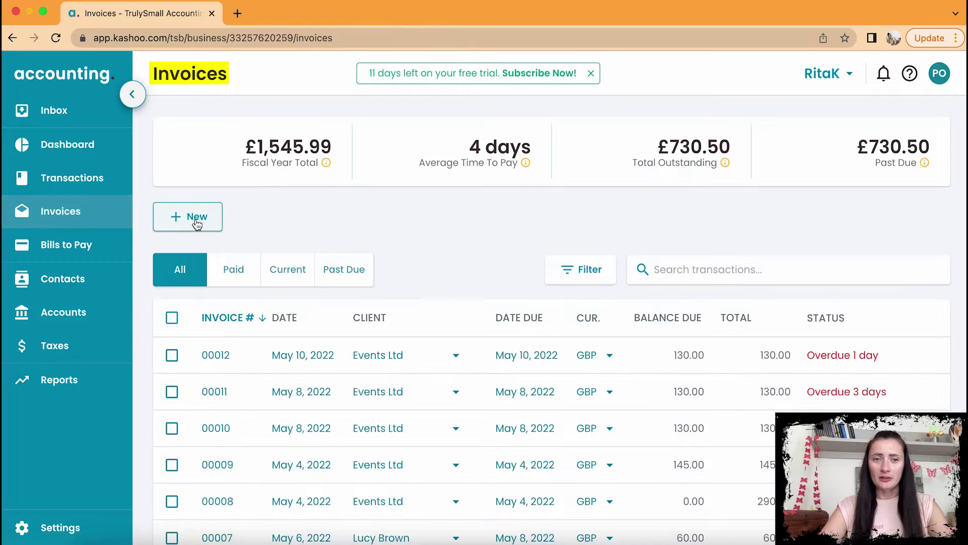
pyautogui.click(201, 222)
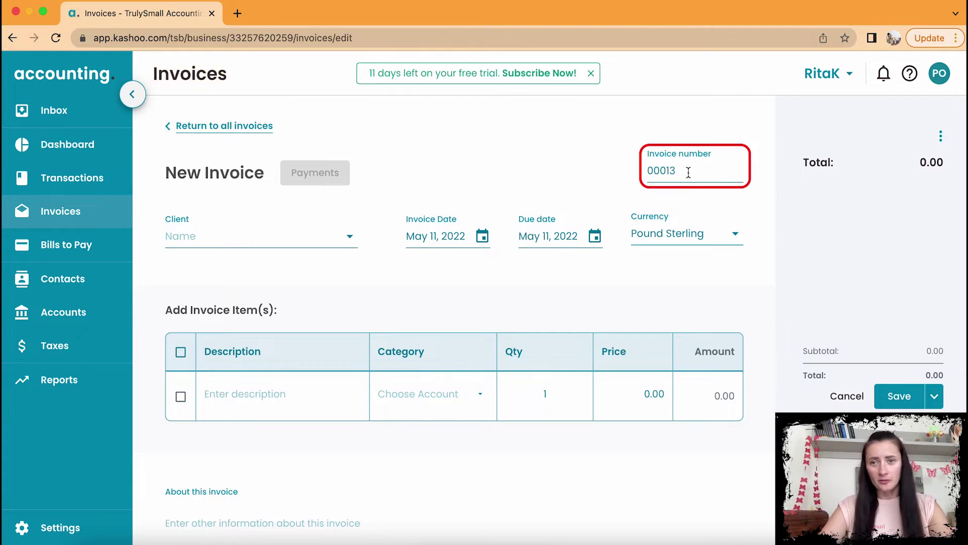
pyautogui.moveTo(688, 172); pyautogui.dragTo(644, 172)
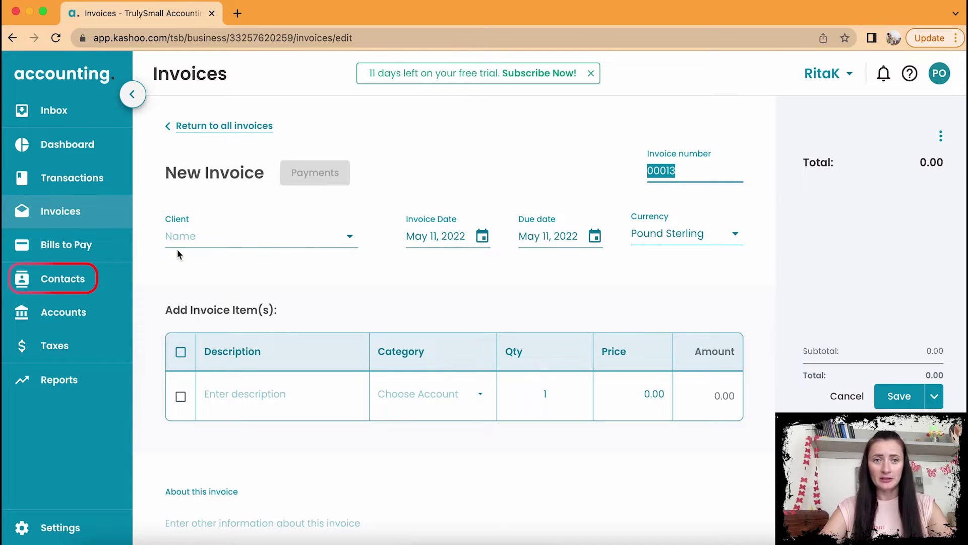
pyautogui.click(279, 241)
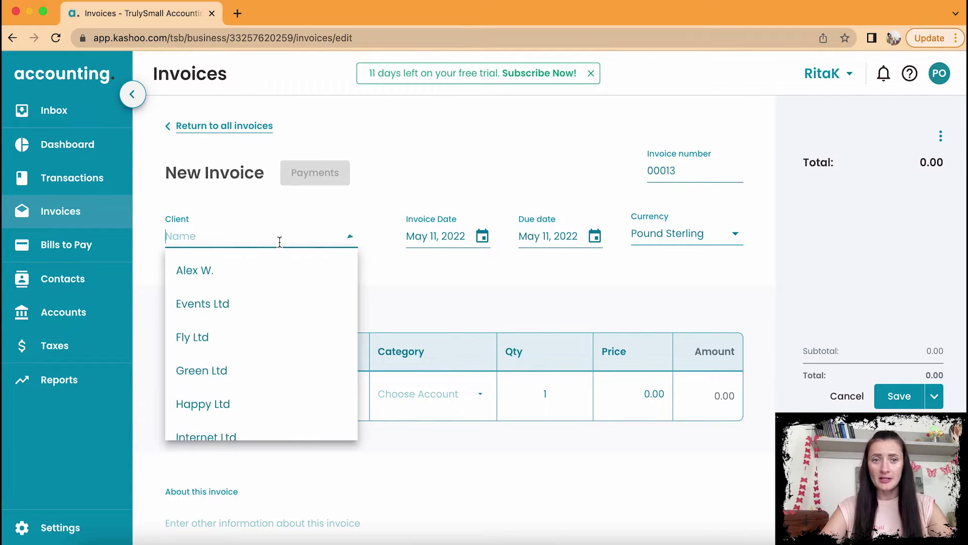
pyautogui.click(242, 307)
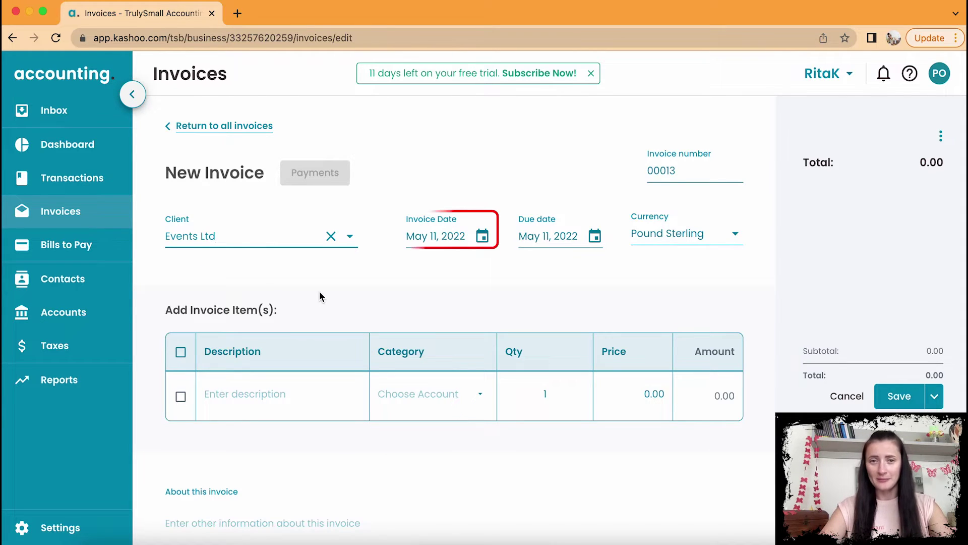
# Set the invoice date to May 11, 2022 and make the invoice due on receipt.
pyautogui.click(455, 241)
pyautogui.click(502, 339)
pyautogui.click(579, 237)
pyautogui.click(579, 318)
# Examine the invoice's due date terms and calendar, and the available currencies.
pyautogui.click(546, 238)
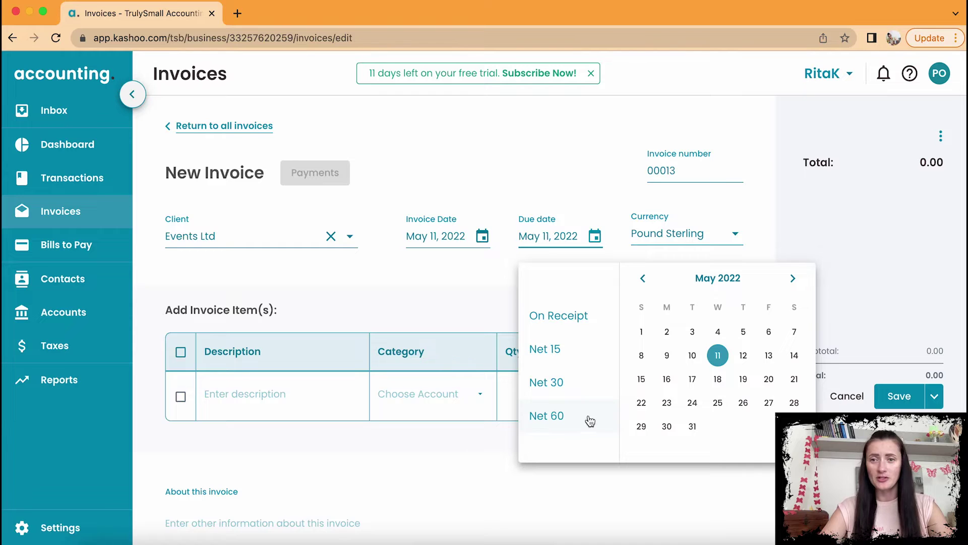
pyautogui.click(794, 280)
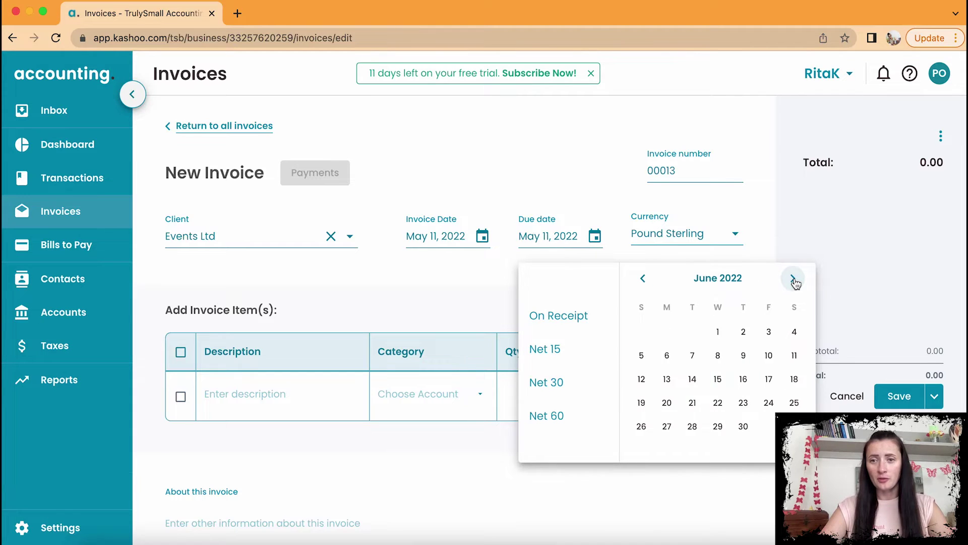
pyautogui.click(644, 279)
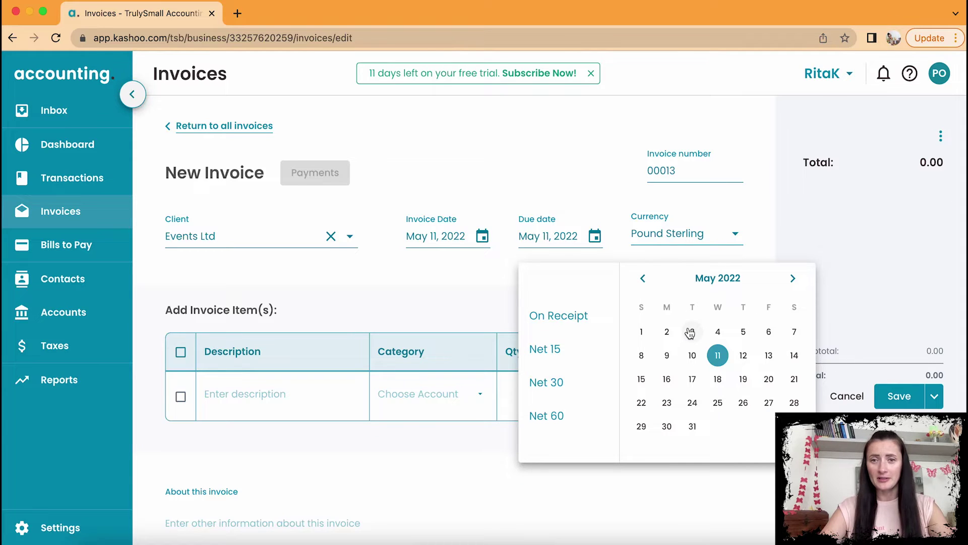
pyautogui.click(474, 292)
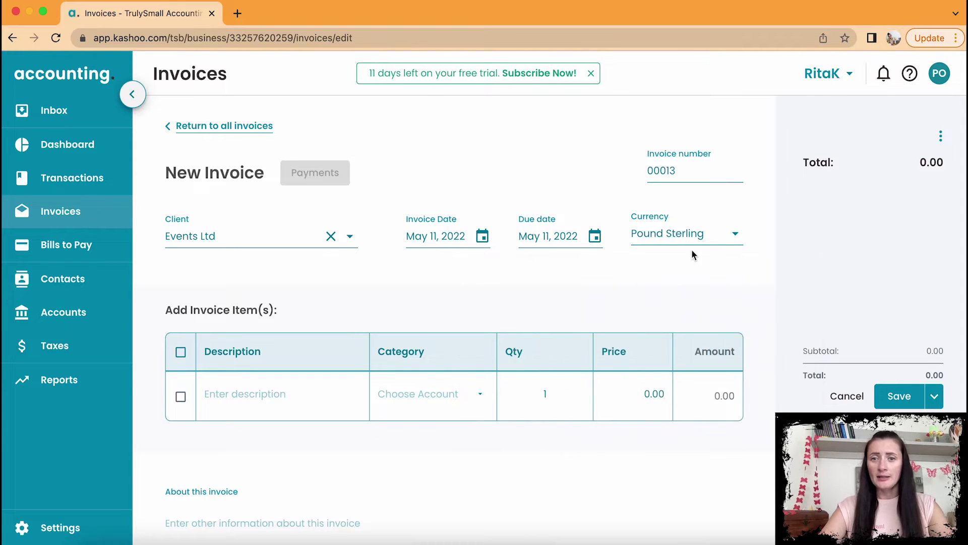
pyautogui.click(737, 234)
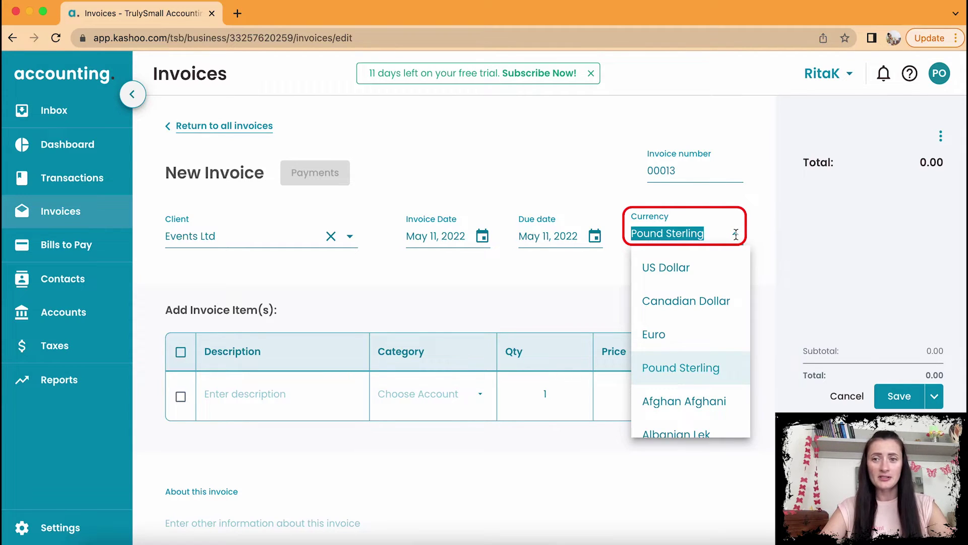
pyautogui.click(528, 298)
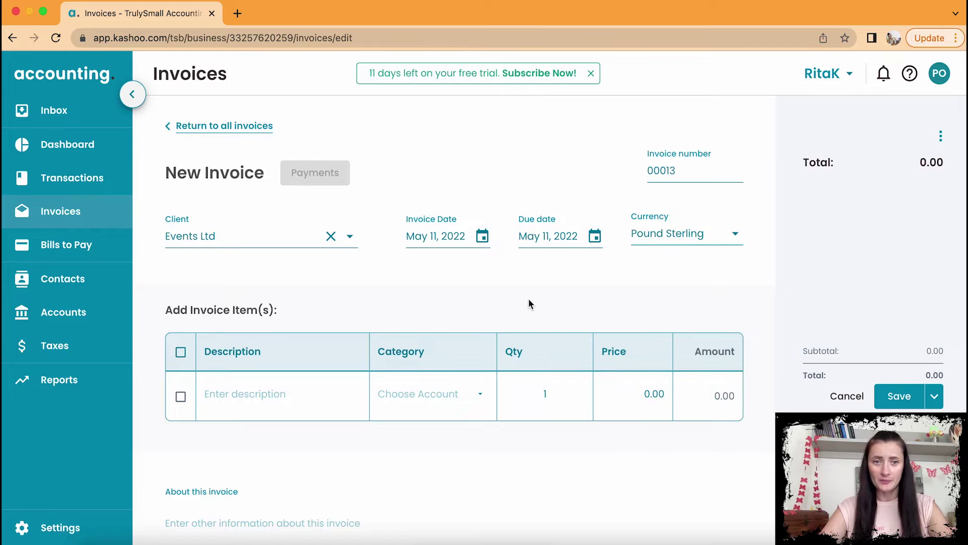
# Fill in the first invoice item as "Online course" with category Online course and a price of 100.
pyautogui.scroll(-1, 528, 298)
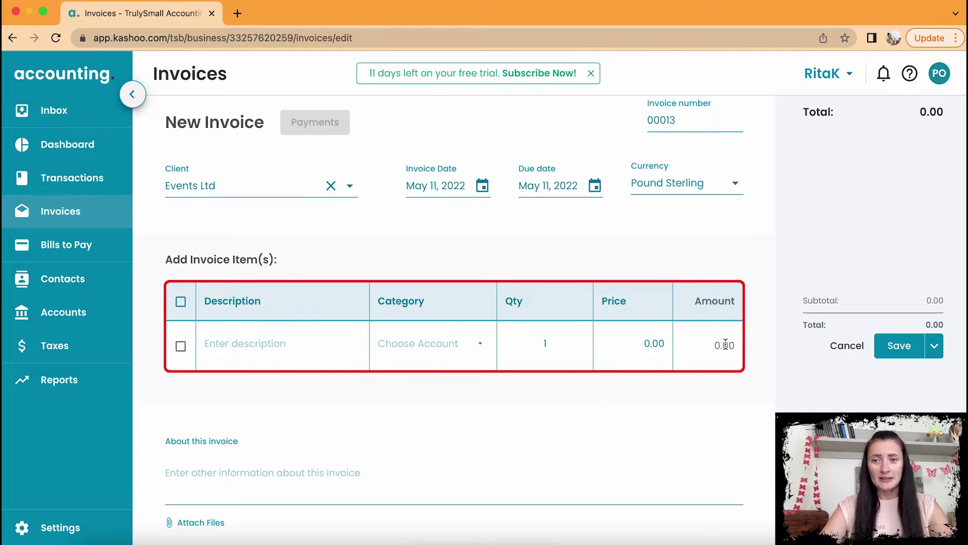
pyautogui.click(302, 343)
pyautogui.write('Onlin')
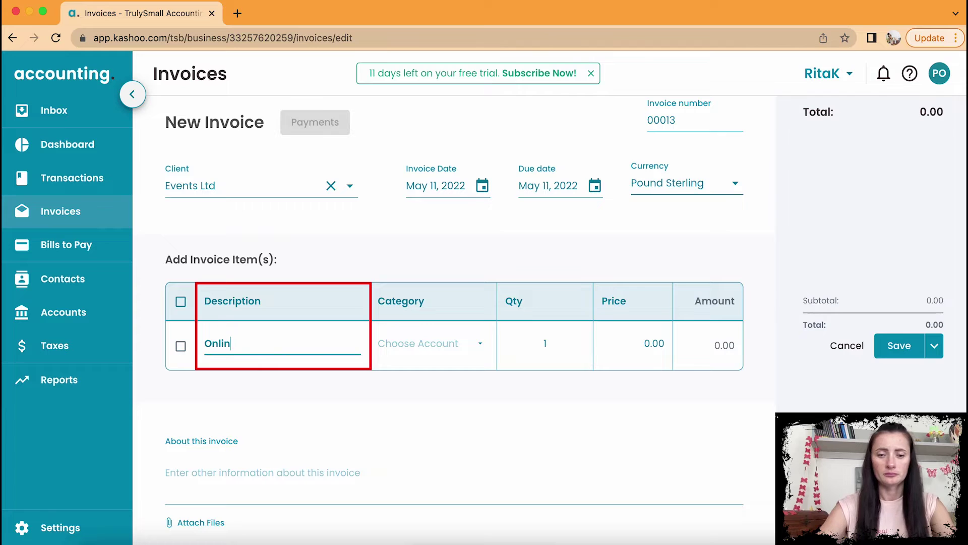
pyautogui.write('e course')
pyautogui.click(411, 346)
pyautogui.click(419, 229)
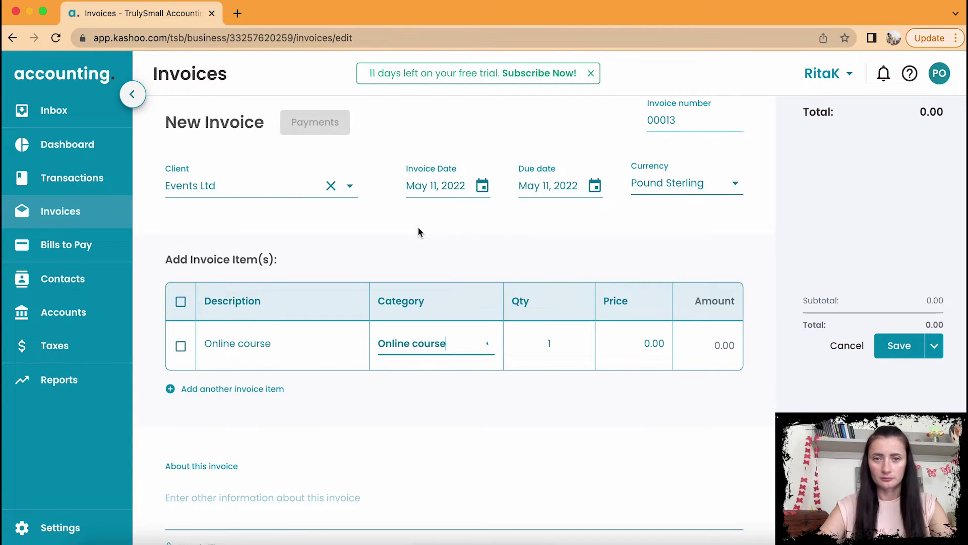
pyautogui.click(624, 348)
pyautogui.write('100')
pyautogui.click(600, 415)
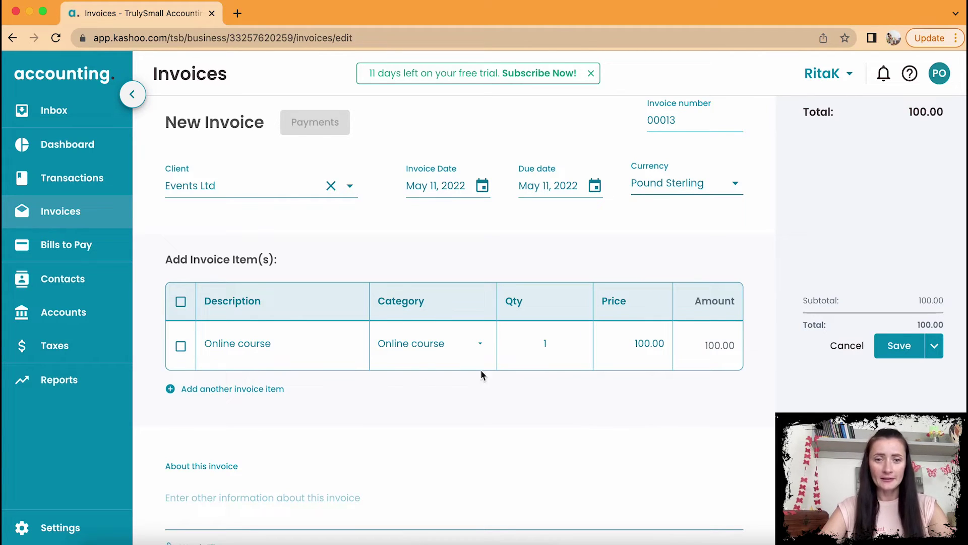
# Add a second invoice item "Product 1" with category Online/Store orders, quantity 3 and price 10.
pyautogui.click(251, 395)
pyautogui.write('Product ')
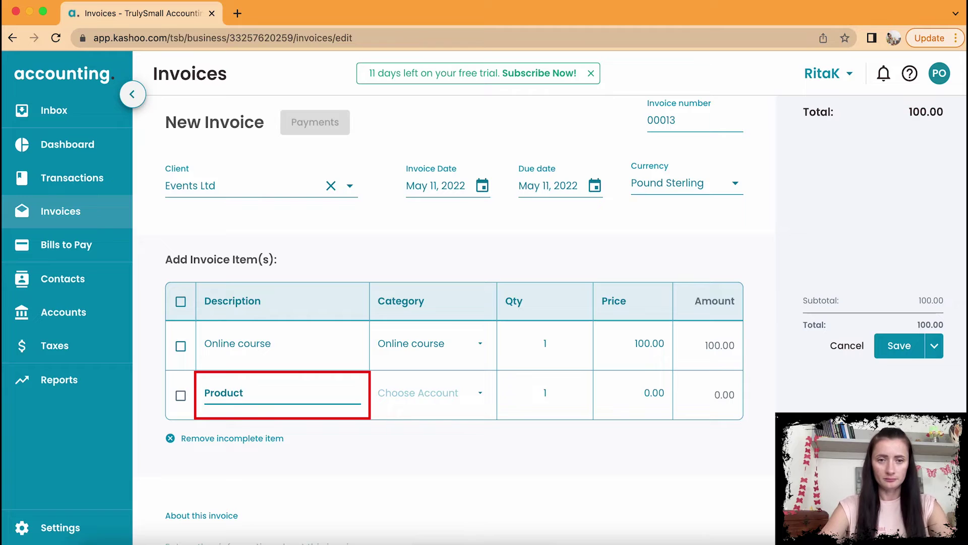
pyautogui.write('1')
pyautogui.click(437, 392)
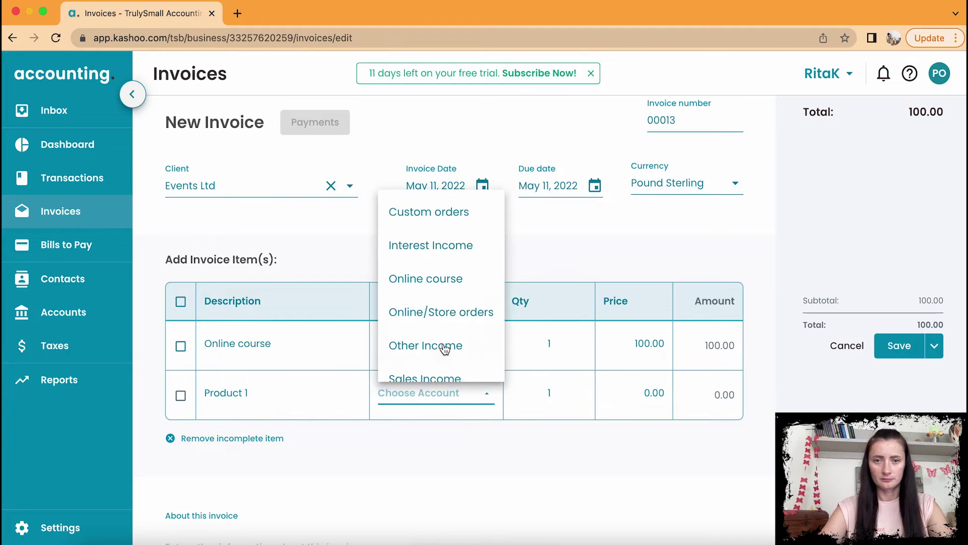
pyautogui.click(443, 316)
pyautogui.click(547, 392)
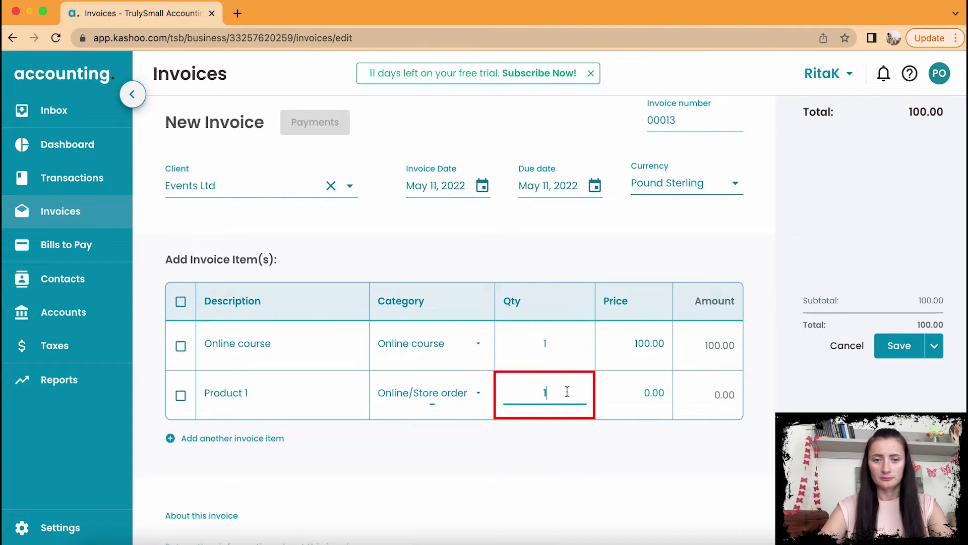
pyautogui.press('BackSpace')
pyautogui.write('3')
pyautogui.click(660, 393)
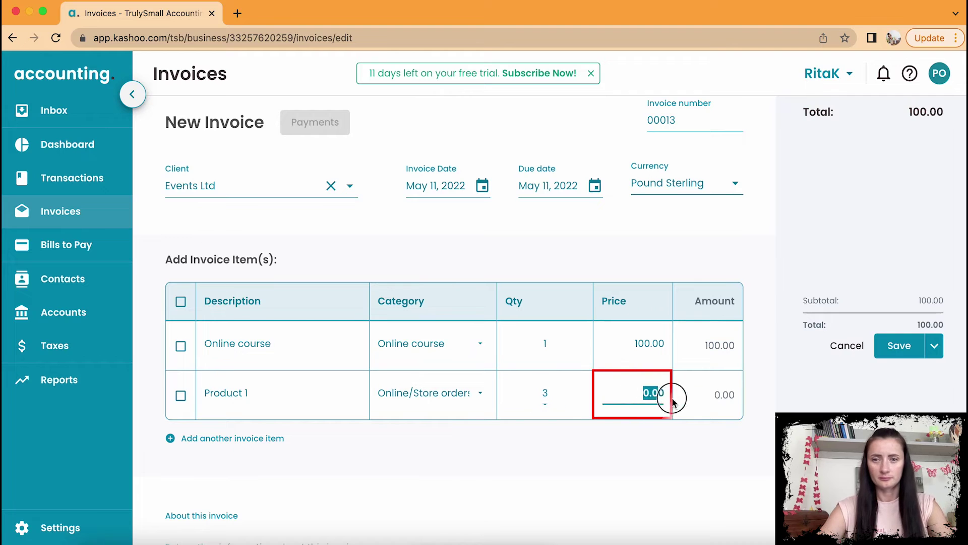
pyautogui.write('10')
pyautogui.click(640, 450)
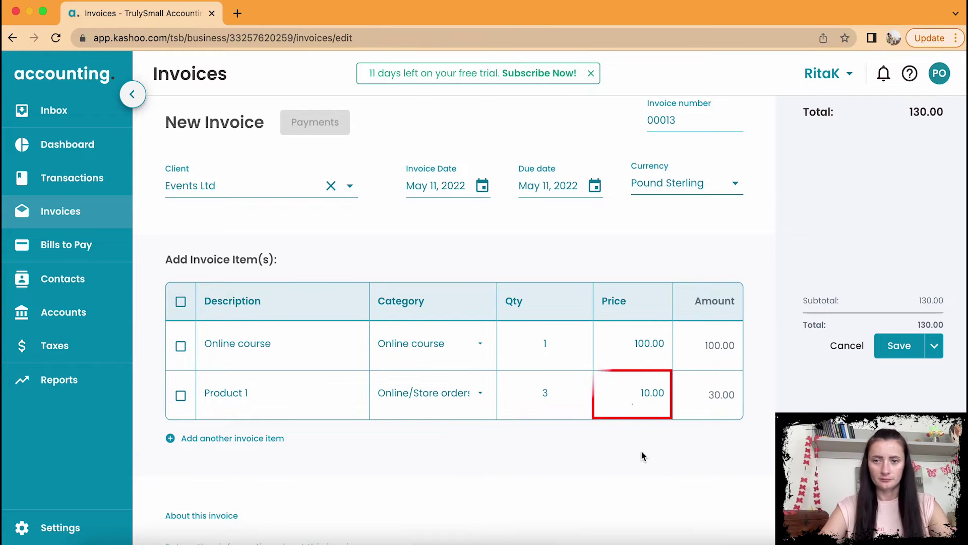
# Save the completed invoice with the Preview & Send option.
pyautogui.scroll(-2, 641, 452)
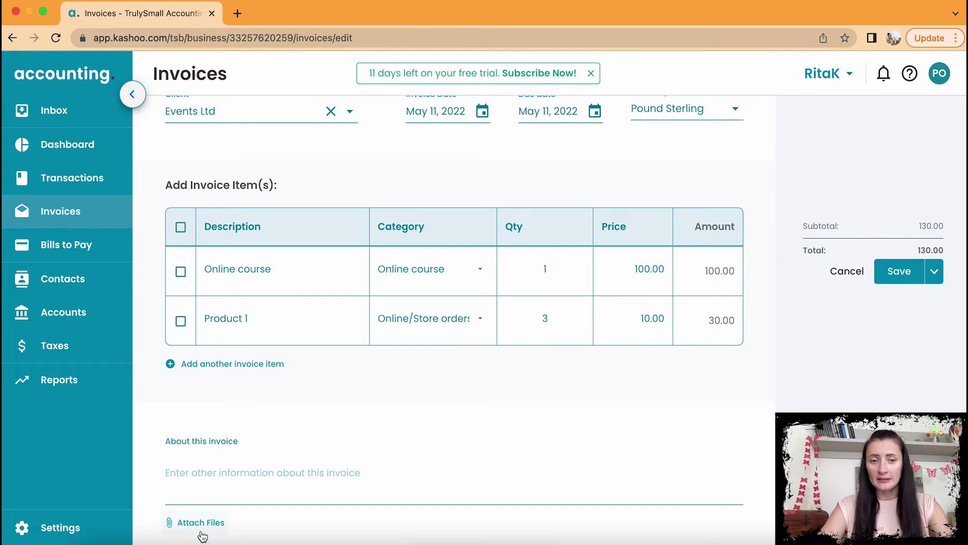
pyautogui.scroll(1, 574, 506)
pyautogui.scroll(-1, 573, 506)
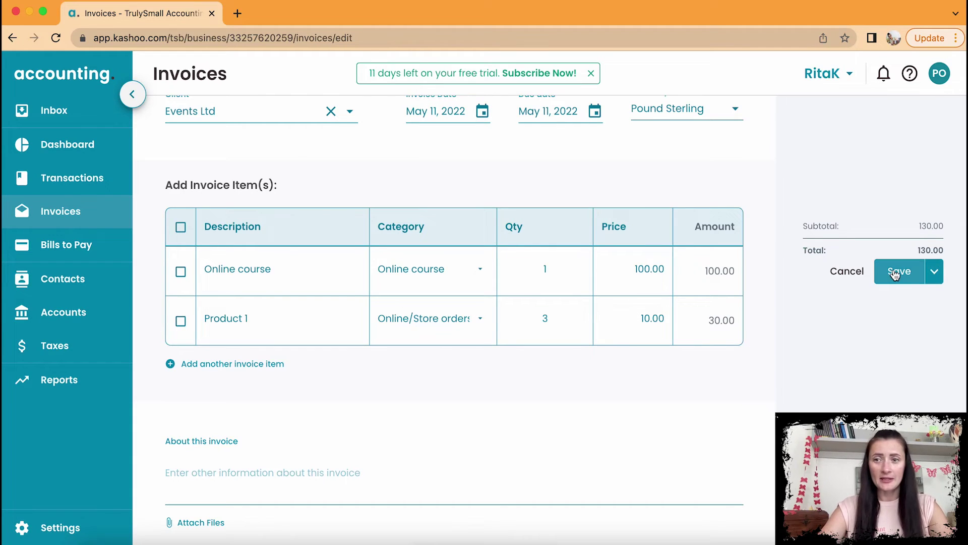
pyautogui.click(936, 272)
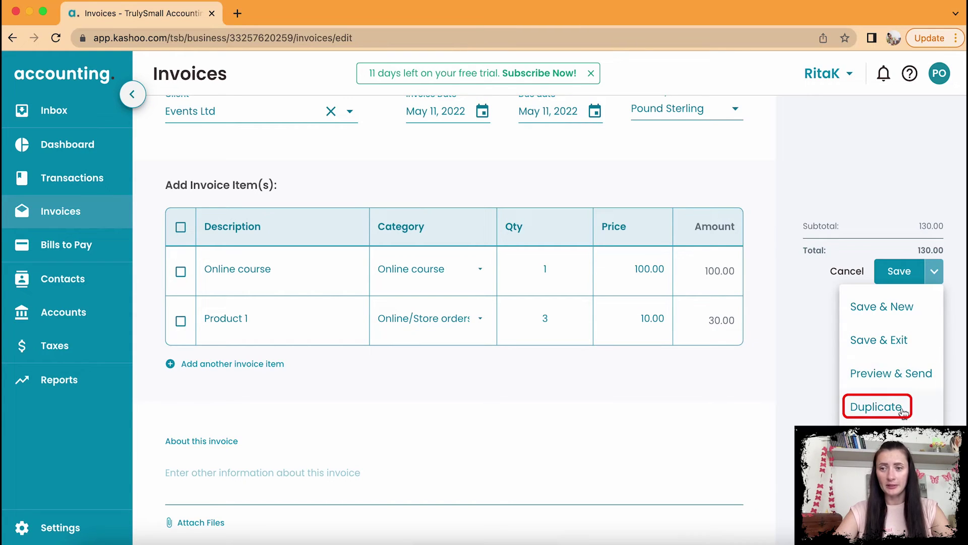
pyautogui.click(906, 381)
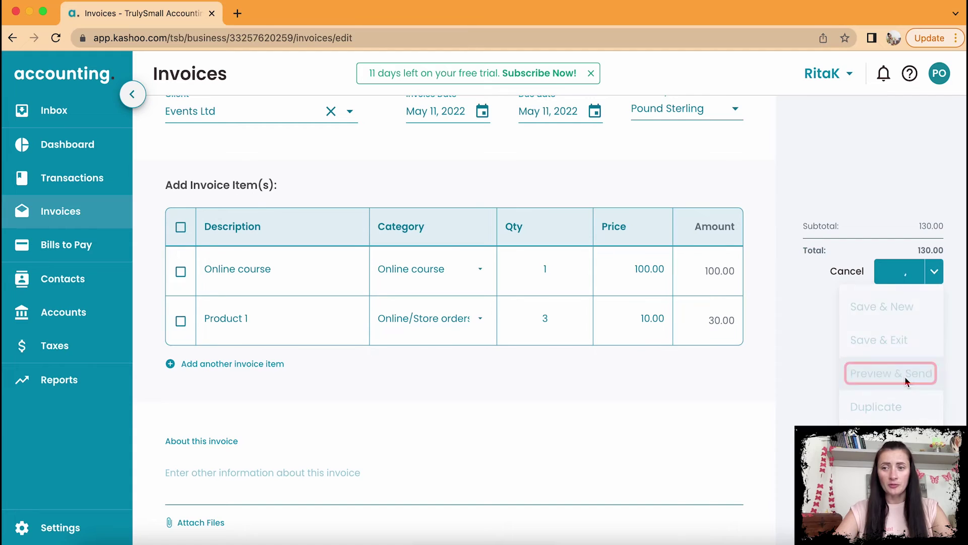